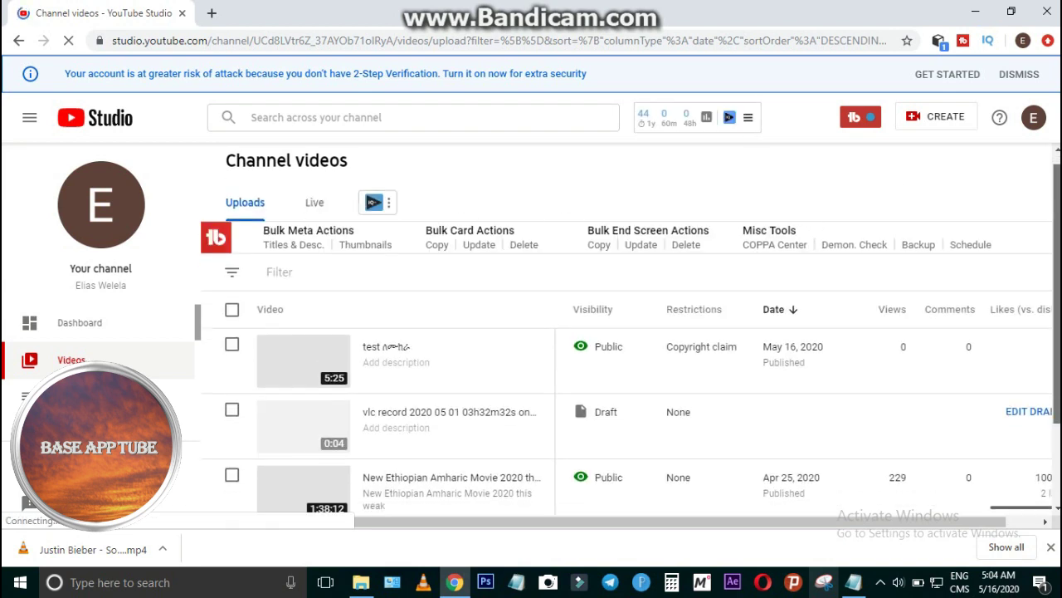
Open the copyright claim details of the "test ለሙከራ" video in the channel's uploads list
{"action": "scroll", "coordinate": [694, 322], "scroll_direction": "down", "scroll_amount": 1}
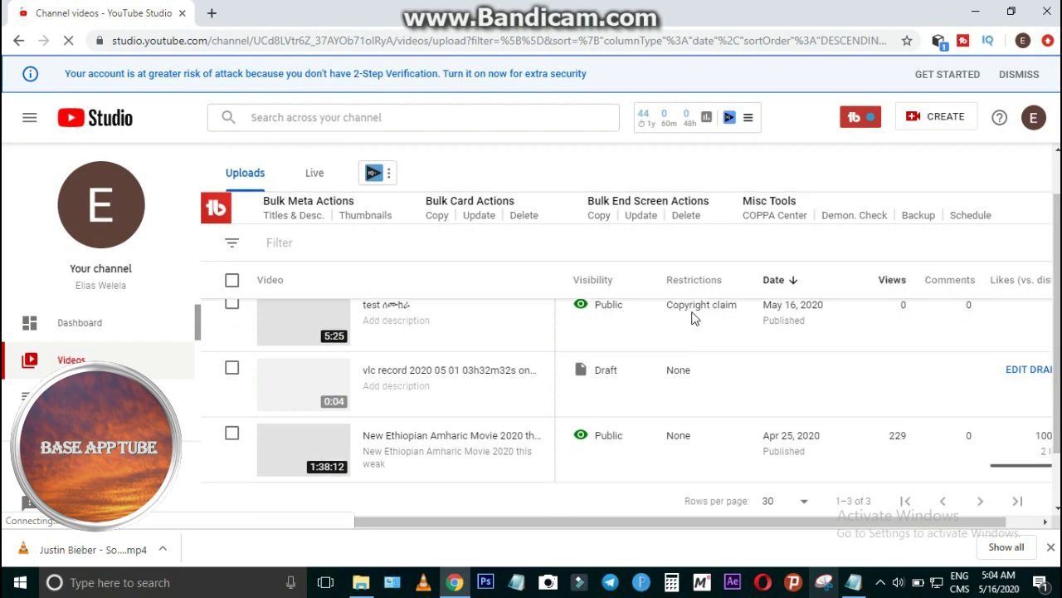
{"action": "mouse_move", "coordinate": [694, 319]}
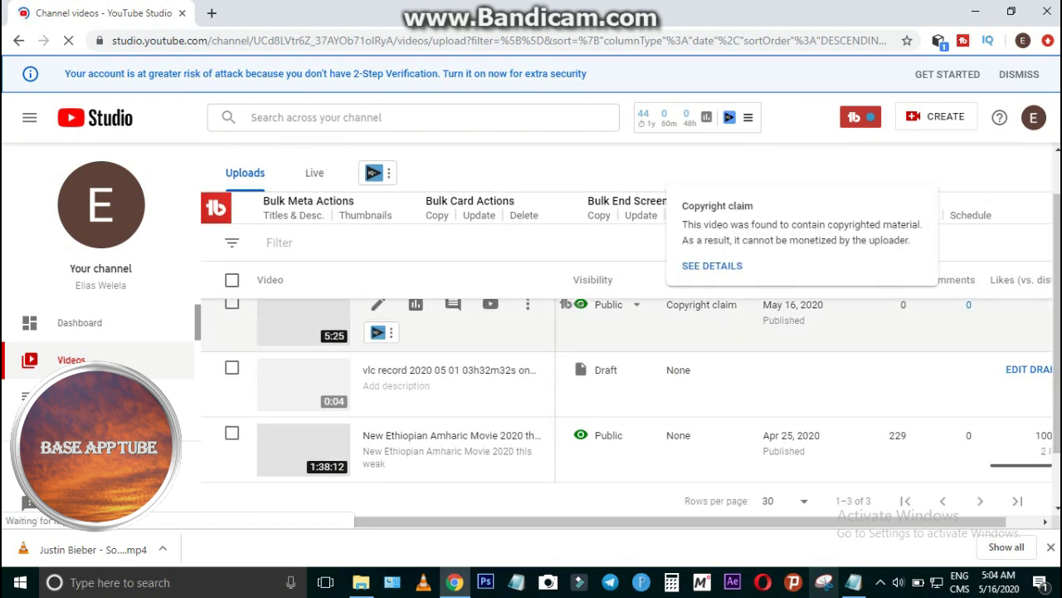
{"action": "scroll", "coordinate": [857, 322], "scroll_direction": "up", "scroll_amount": 1}
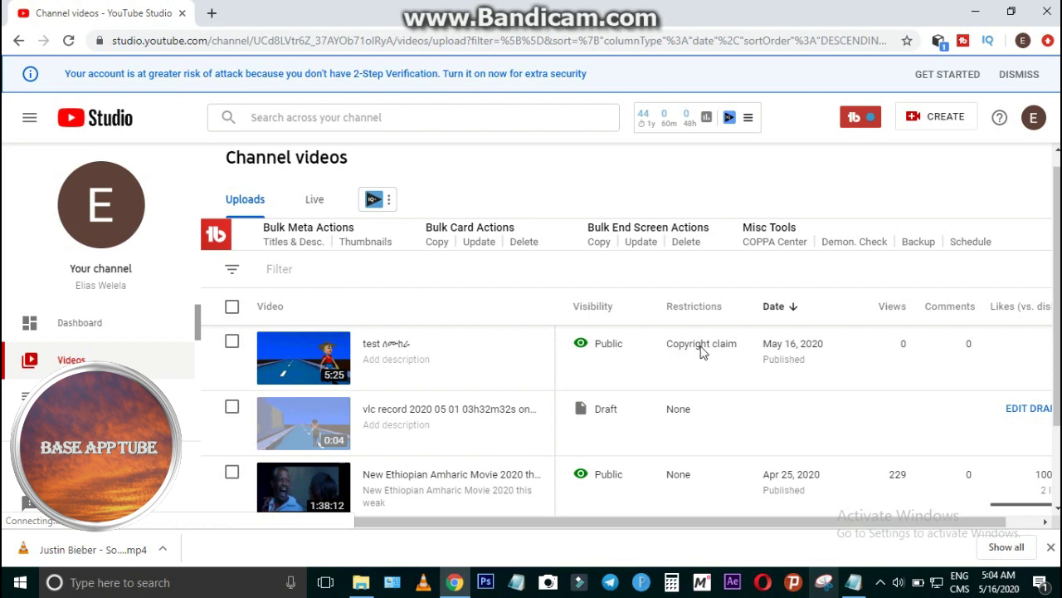
{"action": "mouse_move", "coordinate": [702, 350]}
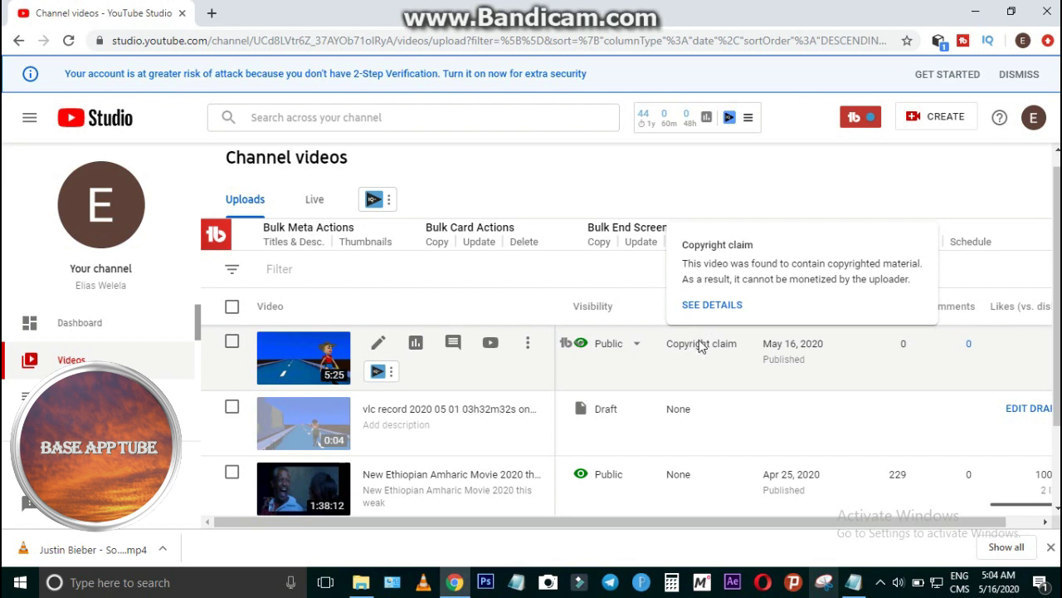
{"action": "left_click", "coordinate": [712, 305]}
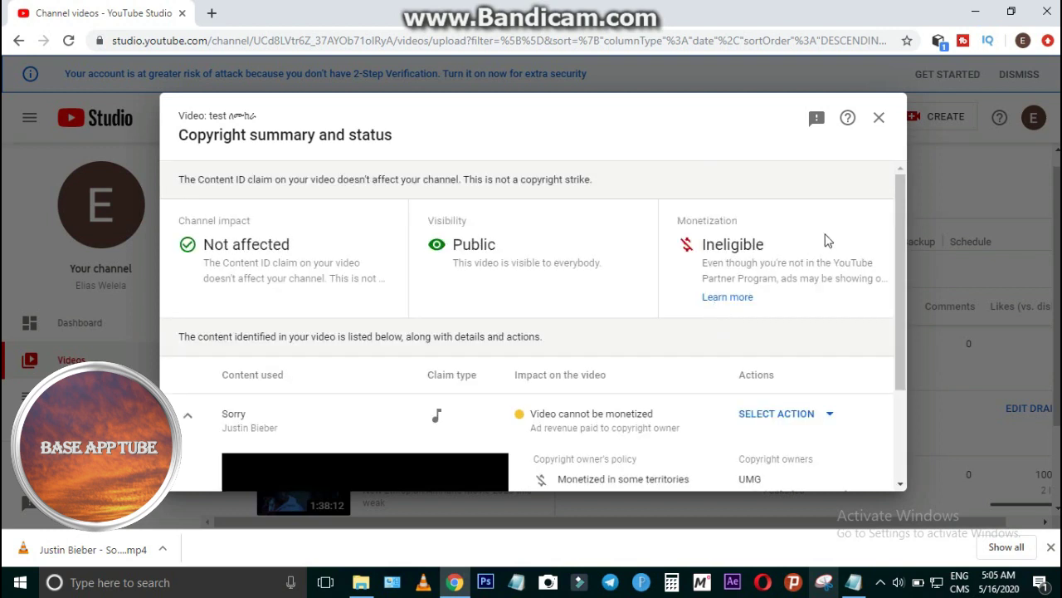
Examine the claim on the song "Sorry" and its time range, and briefly play the claimed segment in the preview
{"action": "left_click", "coordinate": [896, 199]}
{"action": "scroll", "coordinate": [901, 259], "scroll_direction": "down", "scroll_amount": 3}
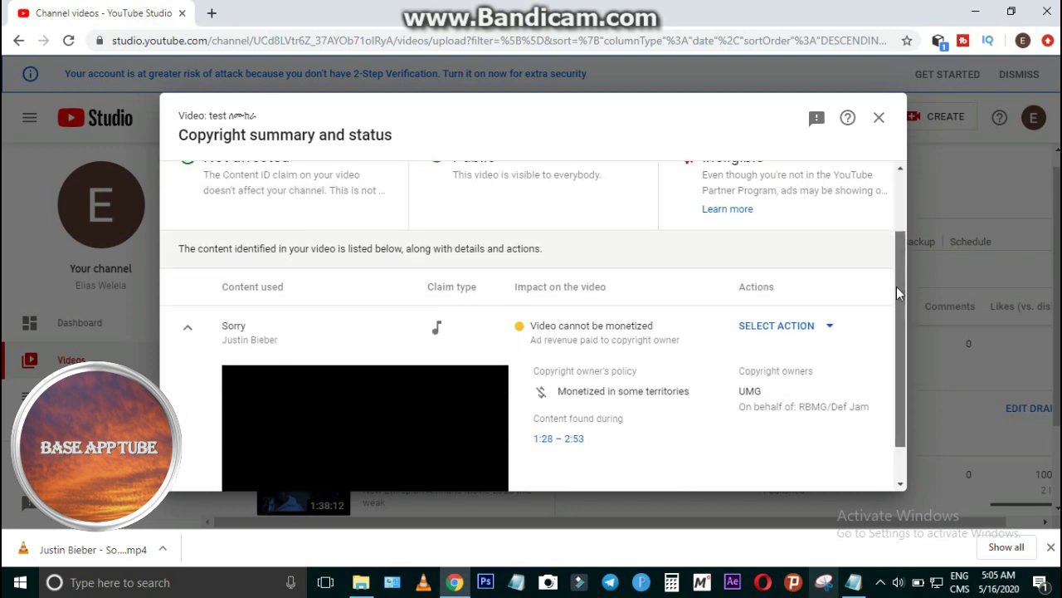
{"action": "mouse_move", "coordinate": [618, 343]}
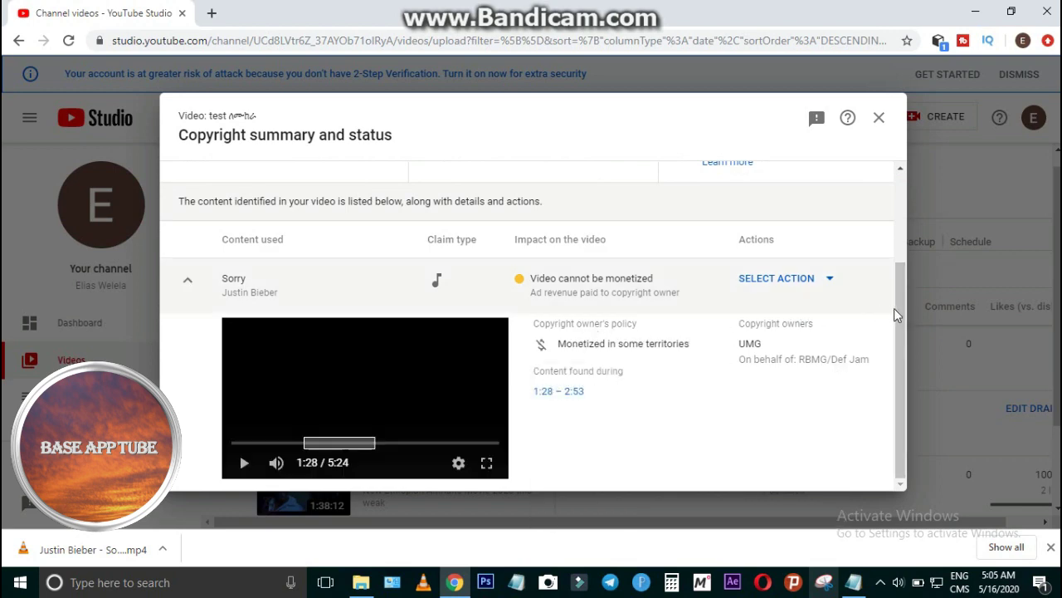
{"action": "left_click", "coordinate": [899, 311]}
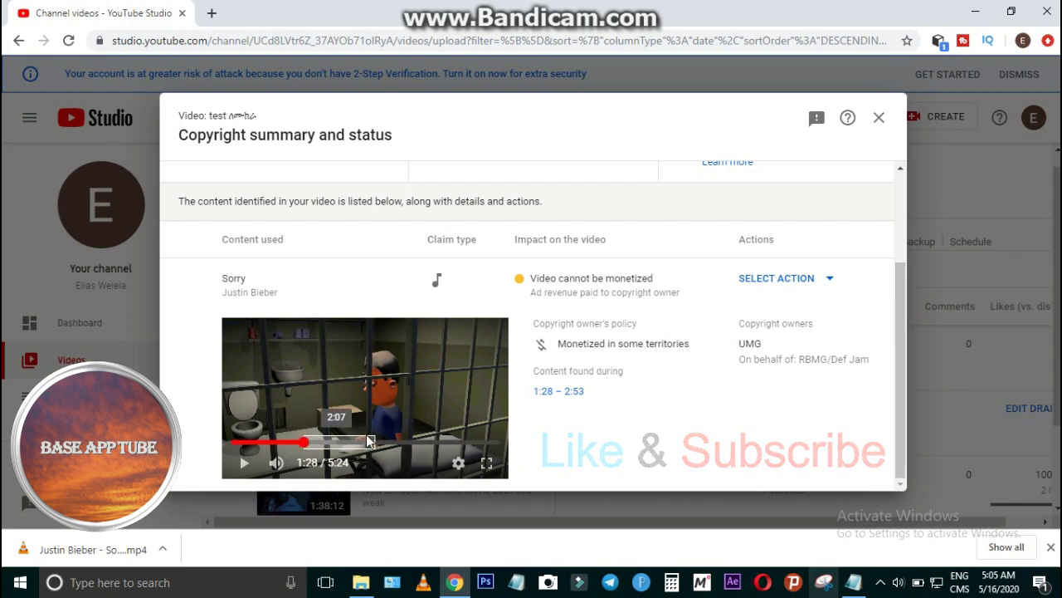
{"action": "left_click", "coordinate": [249, 463]}
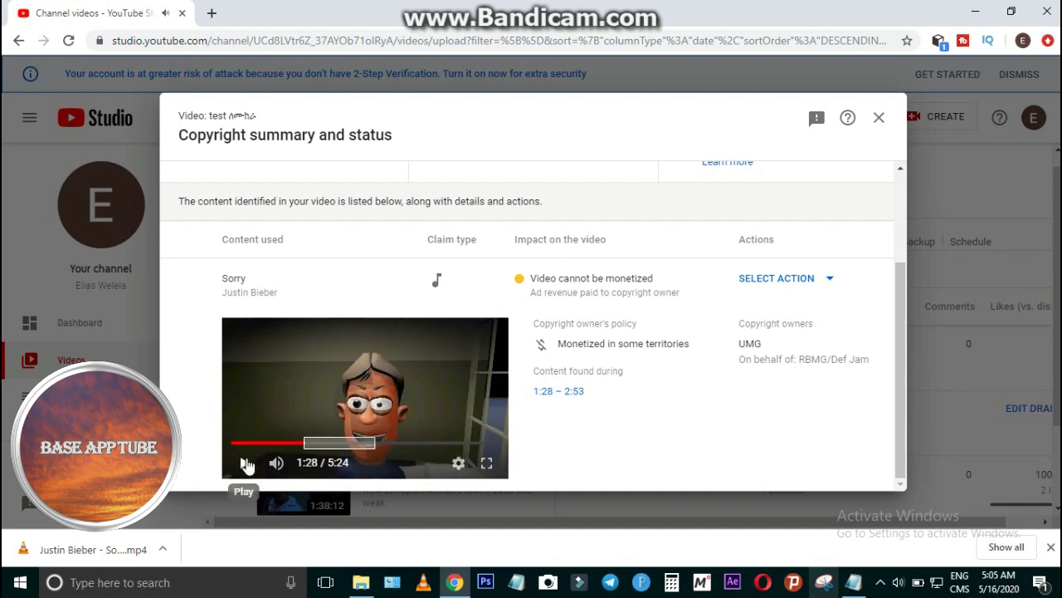
{"action": "left_click", "coordinate": [246, 465]}
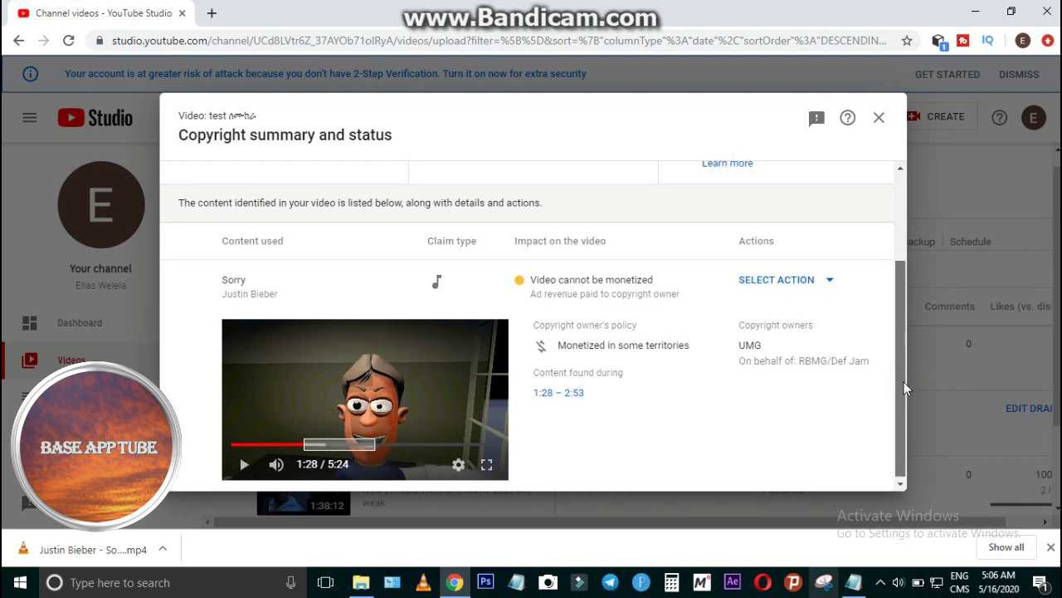
{"action": "left_click", "coordinate": [707, 445]}
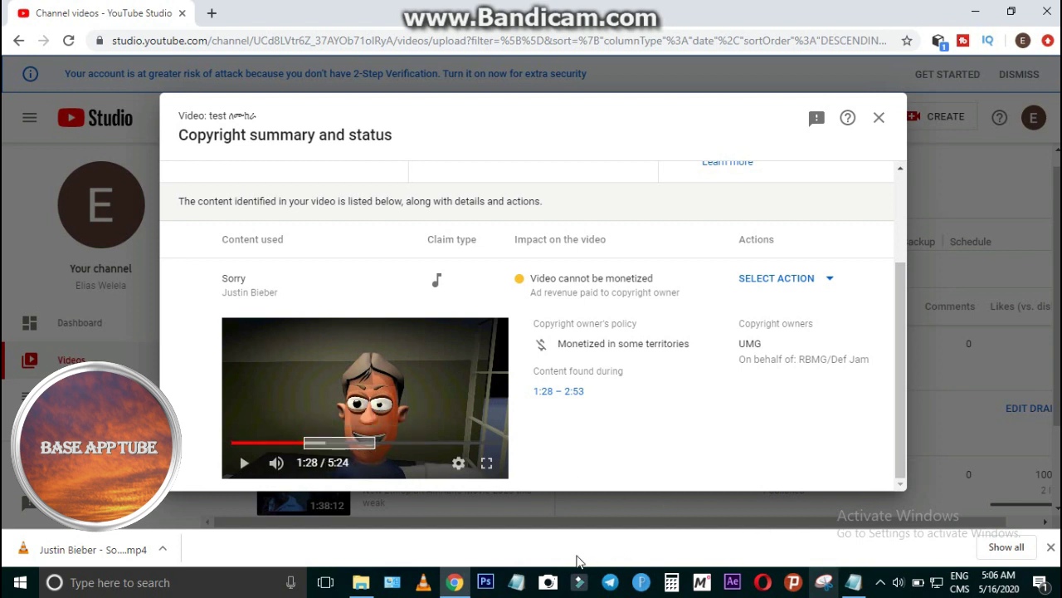
Switch to an empty Notepad window, make it narrower and place it beside the claim's time range and preview
{"action": "left_click", "coordinate": [519, 583]}
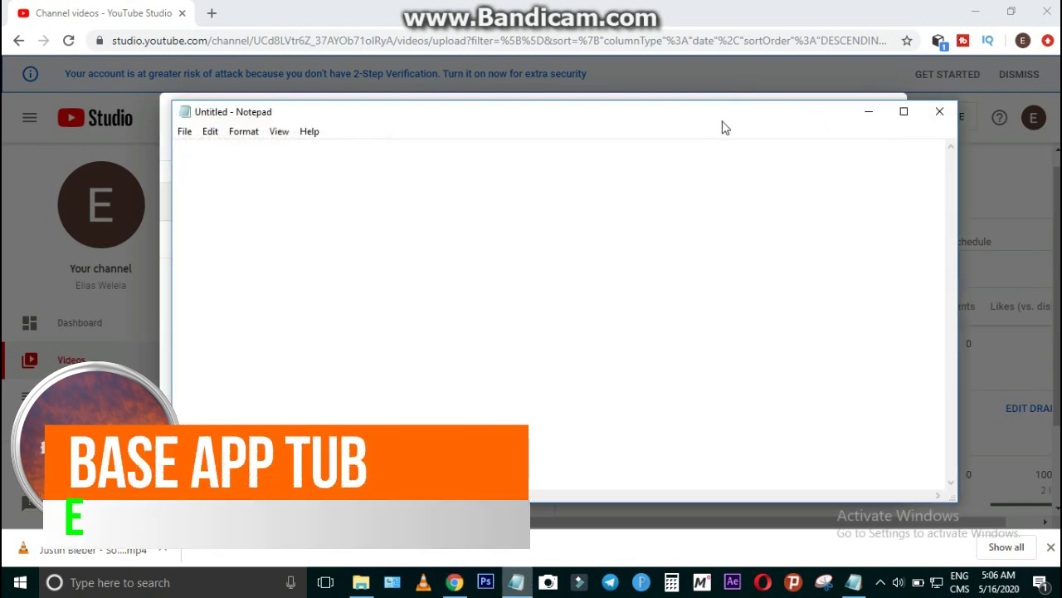
{"action": "left_click_drag", "start_coordinate": [963, 188], "coordinate": [596, 239]}
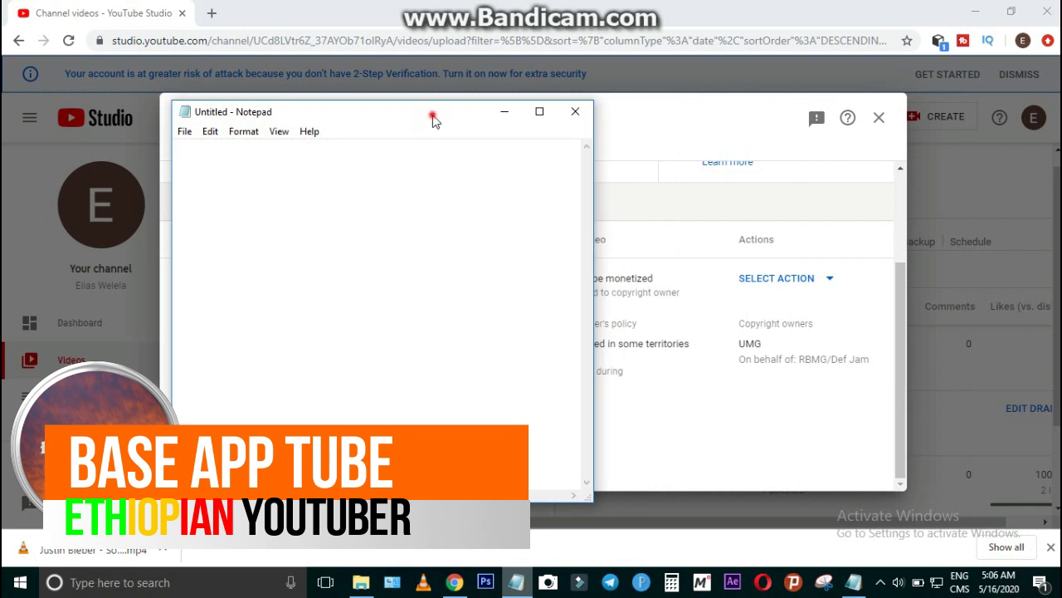
{"action": "left_click_drag", "start_coordinate": [432, 119], "coordinate": [938, 152]}
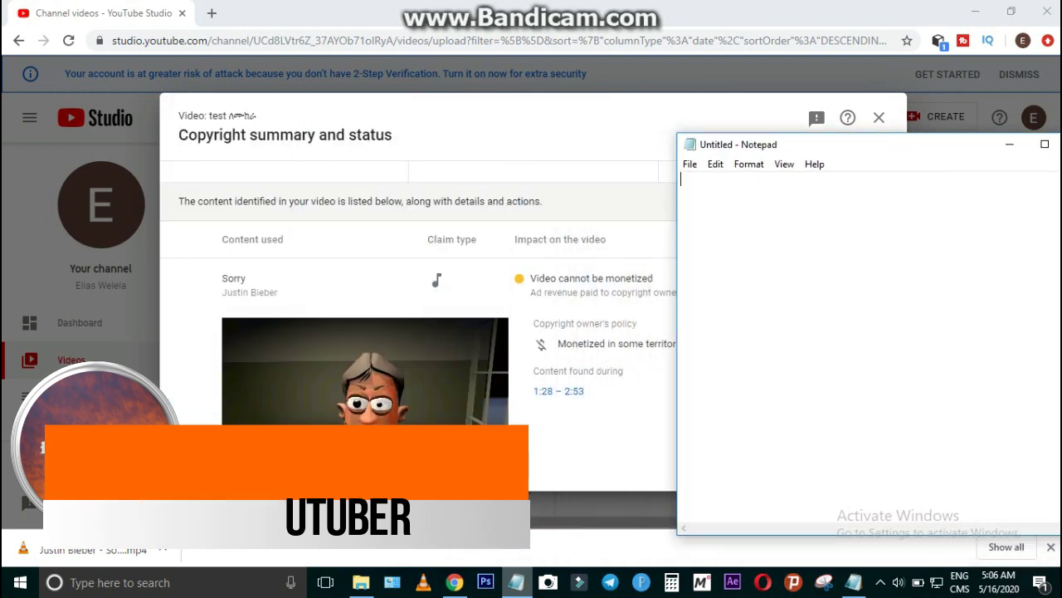
{"action": "mouse_move", "coordinate": [314, 467]}
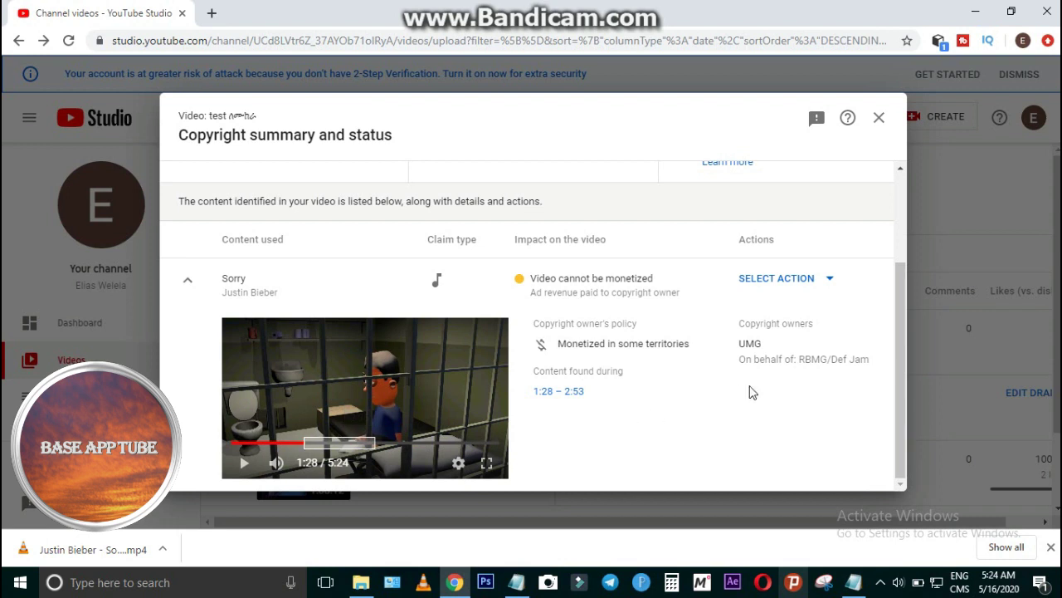
Review the actions offered for the "Sorry" claim, such as trimming, replacing, muting and disputing, without choosing one
{"action": "left_click", "coordinate": [795, 286]}
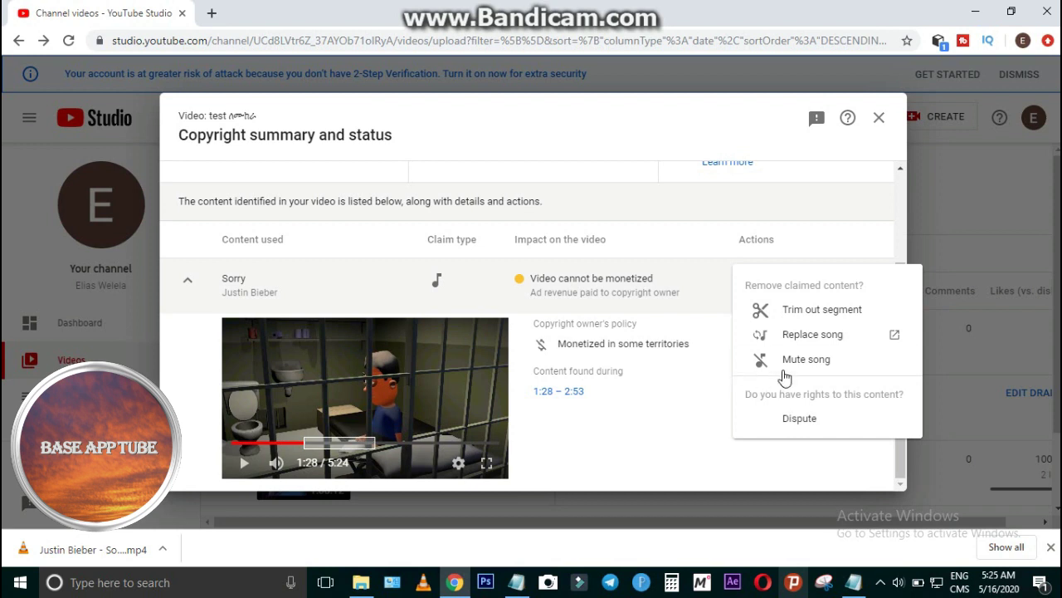
{"action": "left_click", "coordinate": [673, 402]}
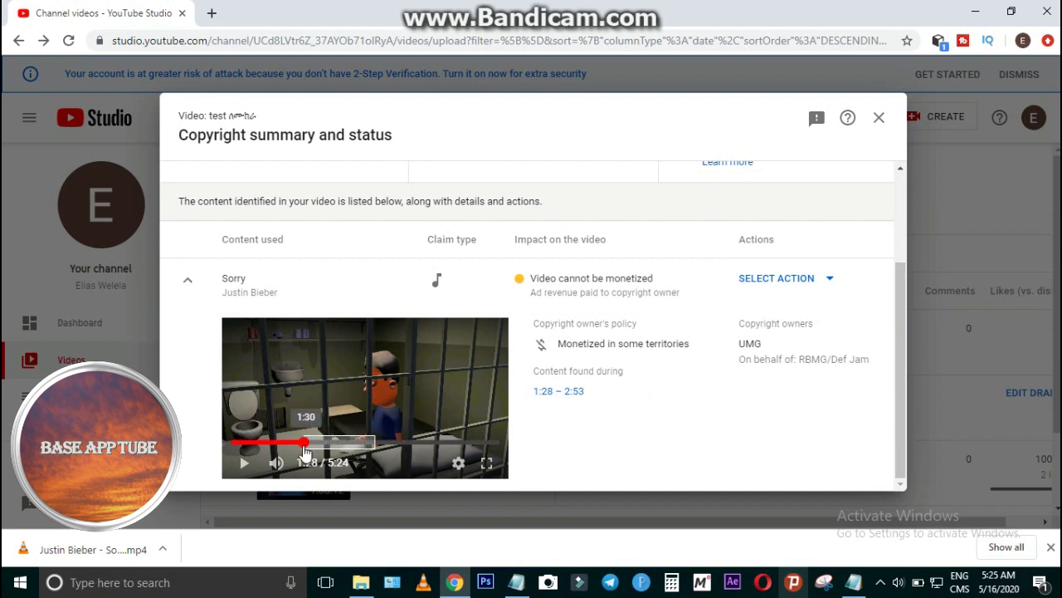
{"action": "left_click", "coordinate": [755, 280]}
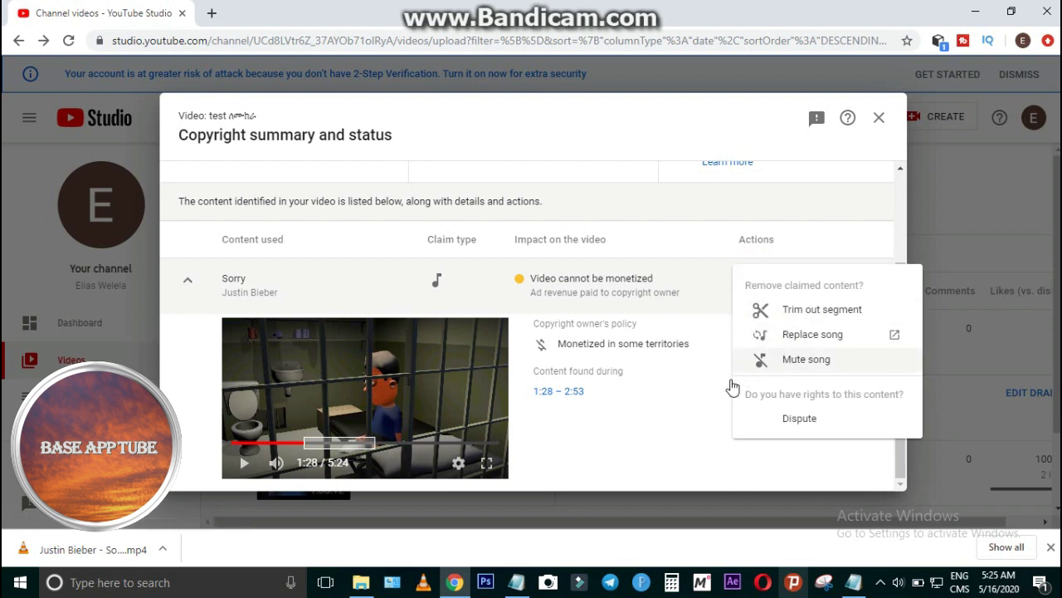
{"action": "left_click", "coordinate": [670, 423]}
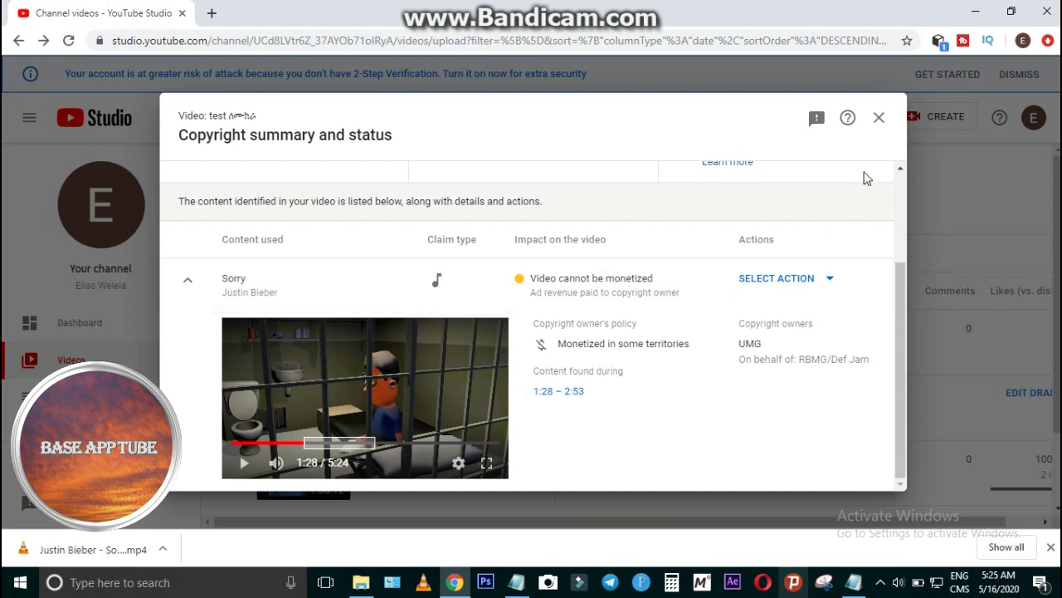
{"action": "left_click", "coordinate": [880, 123]}
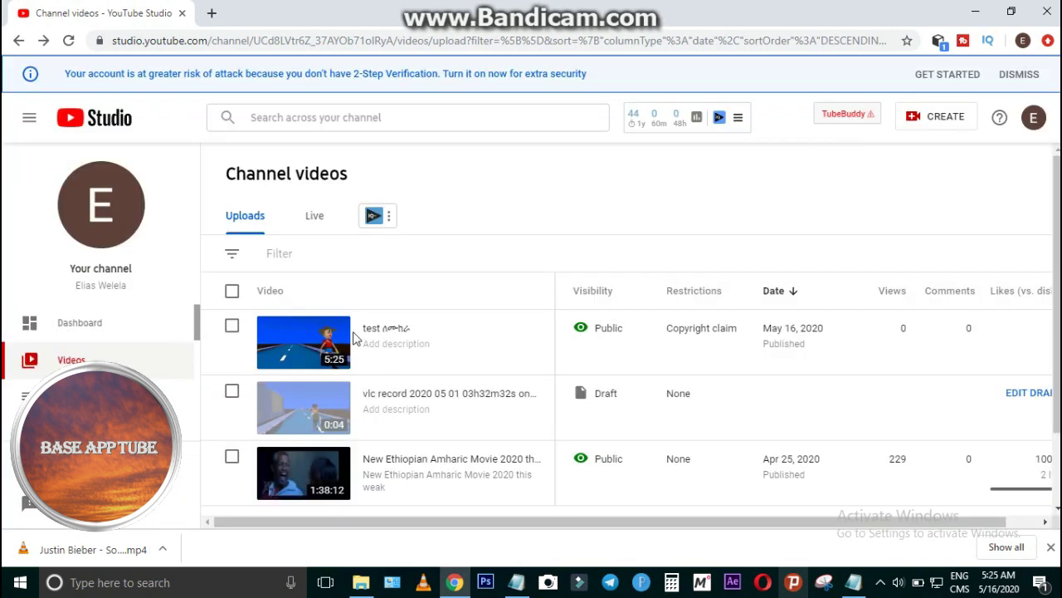
{"action": "left_click", "coordinate": [326, 340]}
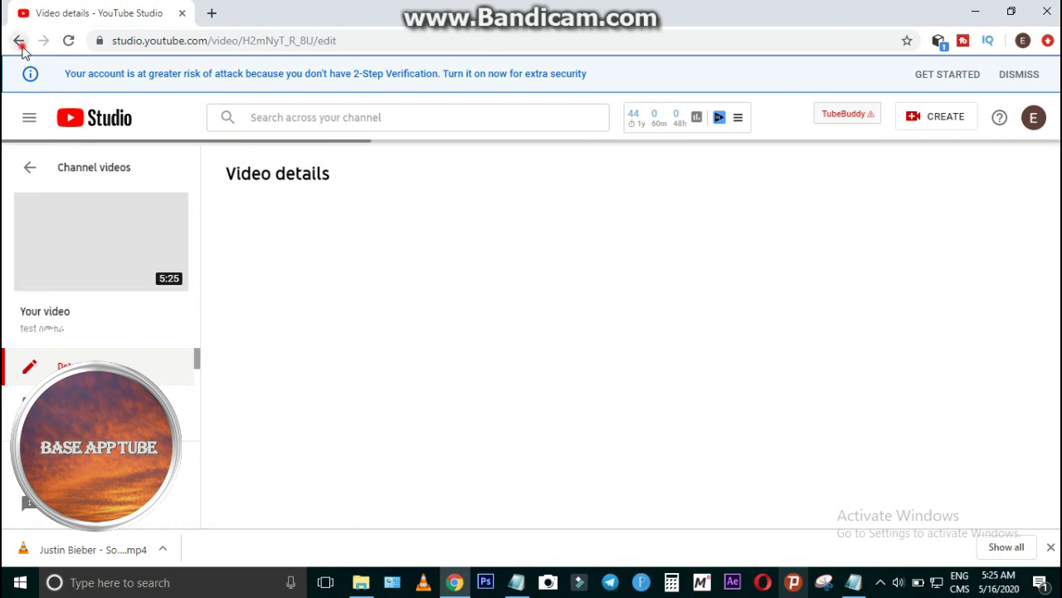
{"action": "left_click", "coordinate": [19, 41]}
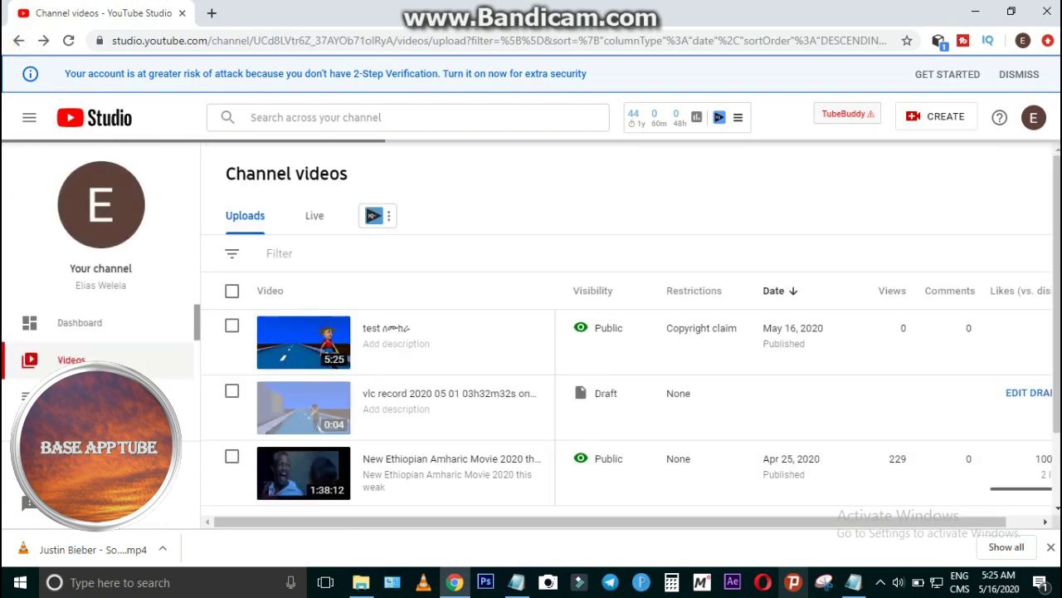
Reopen the video's copyright claim details and check the claimed time range against the Notepad note, then minimize the note
{"action": "mouse_move", "coordinate": [721, 325]}
{"action": "left_click", "coordinate": [712, 289]}
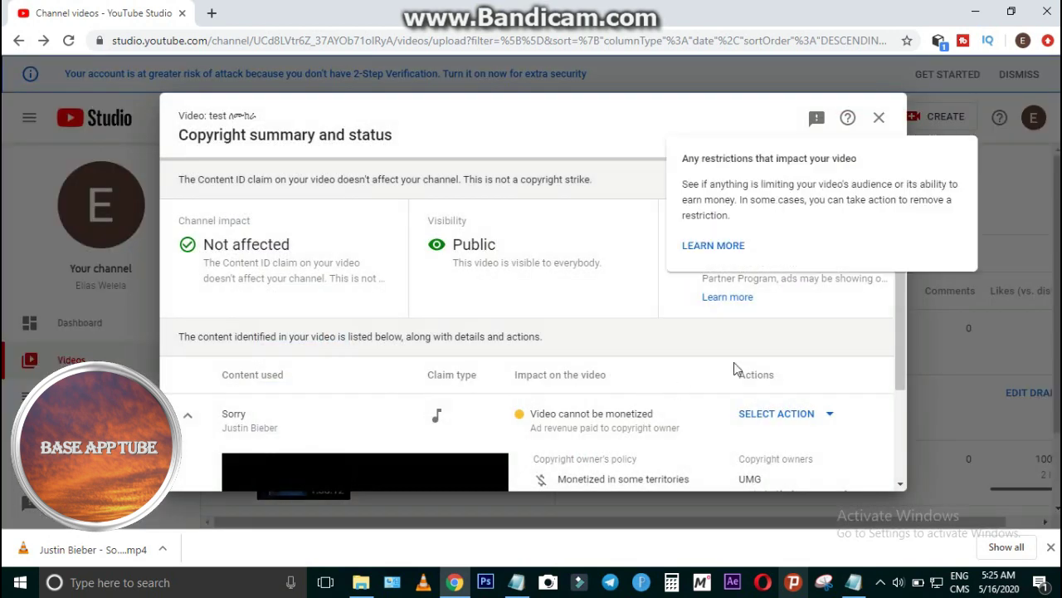
{"action": "left_click_drag", "start_coordinate": [902, 348], "coordinate": [899, 453]}
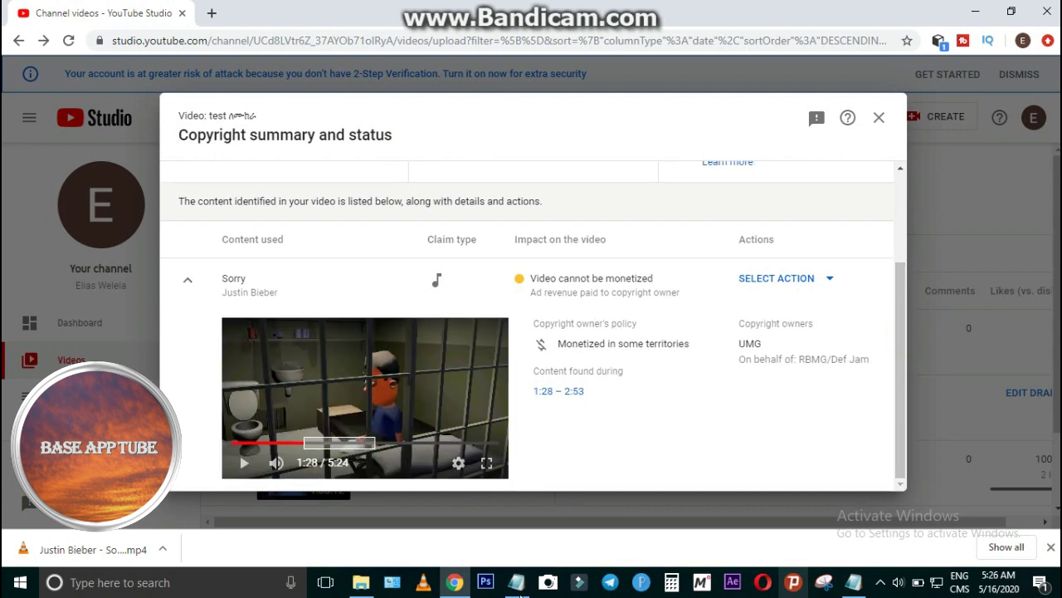
{"action": "left_click", "coordinate": [517, 582]}
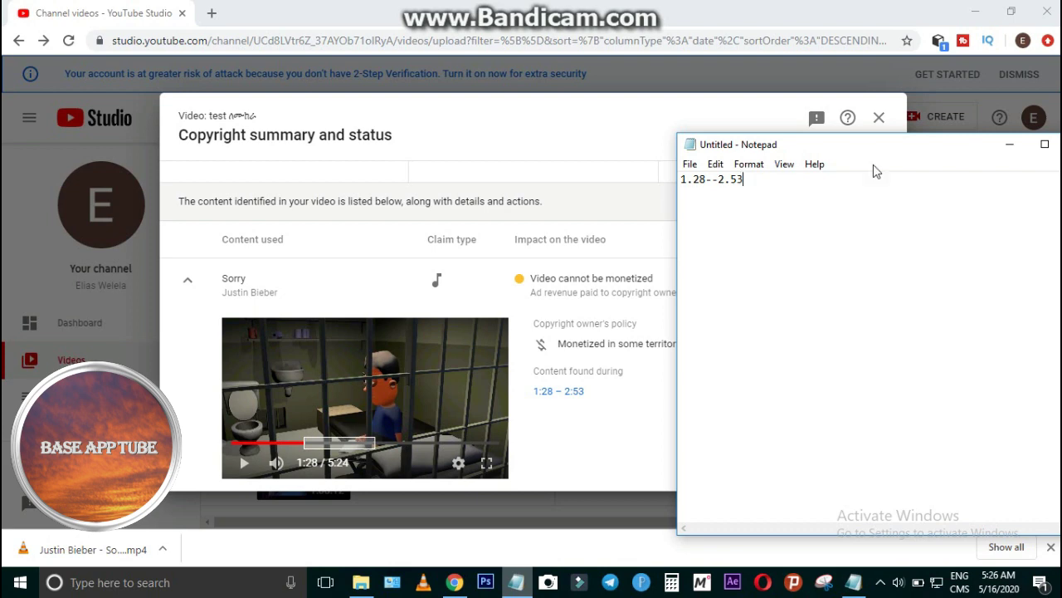
{"action": "left_click", "coordinate": [1009, 143]}
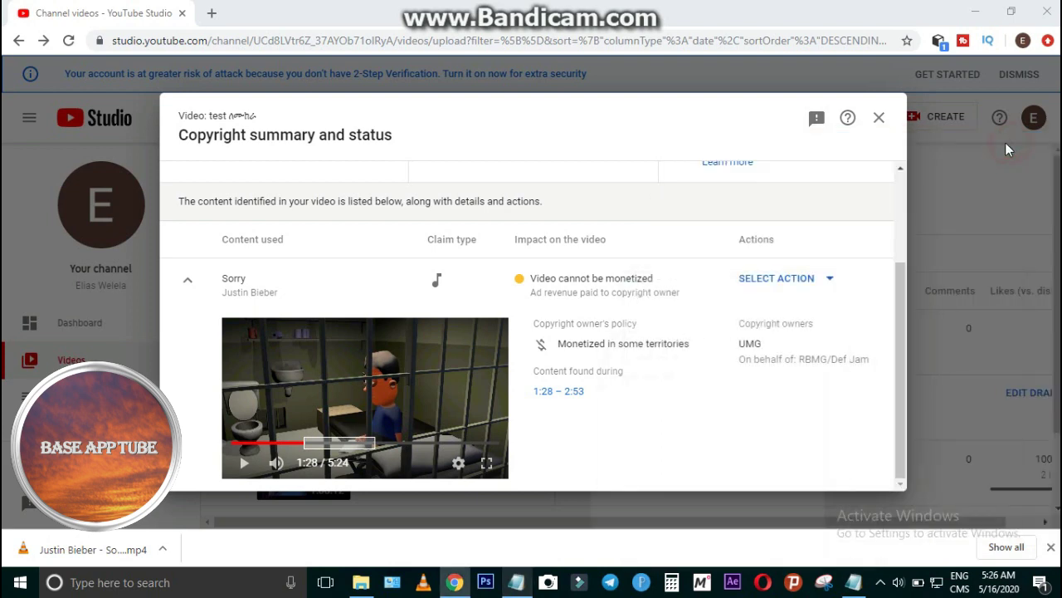
Close the copyright summary and open the "test ለሙከራ" video in the video editor
{"action": "left_click", "coordinate": [878, 117]}
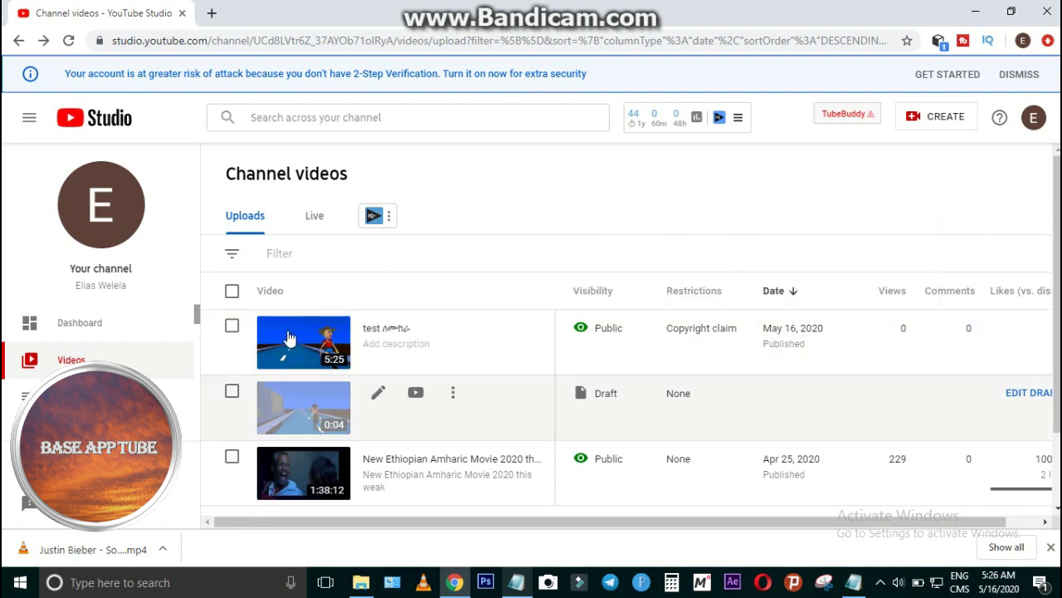
{"action": "left_click", "coordinate": [295, 347]}
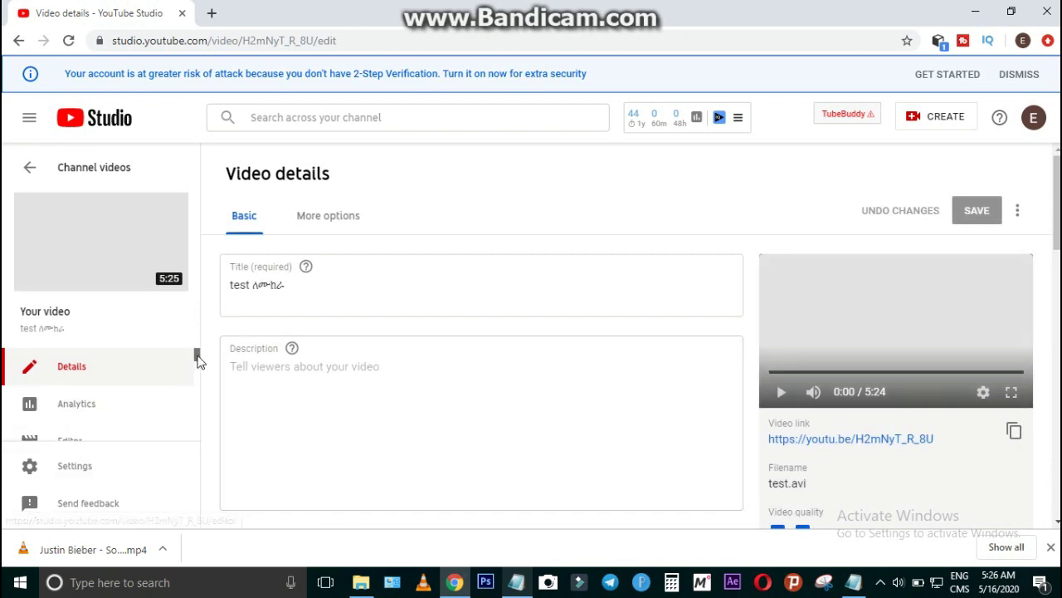
{"action": "left_click_drag", "start_coordinate": [198, 364], "coordinate": [196, 369]}
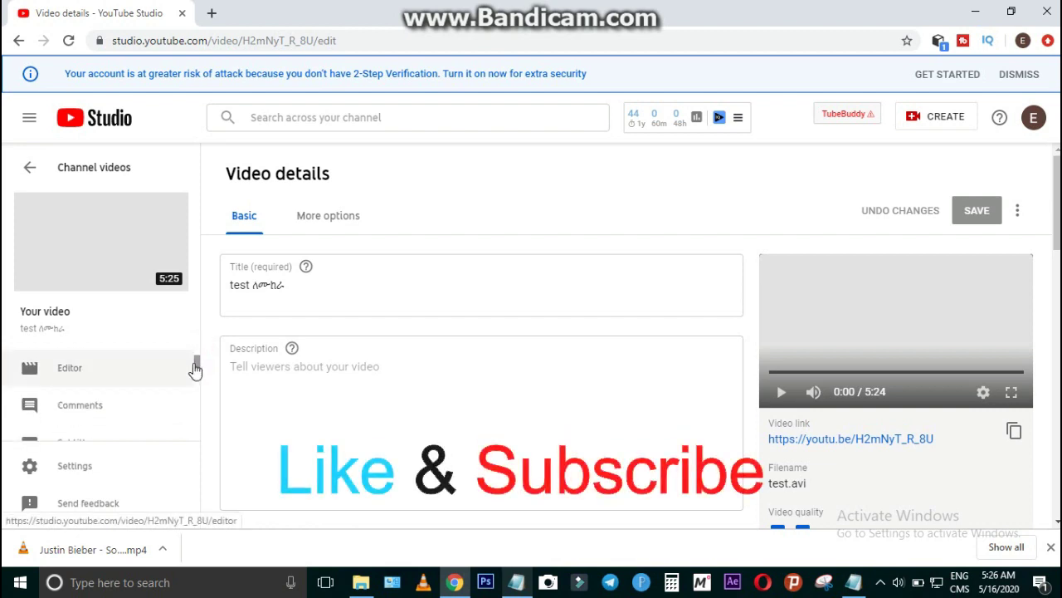
{"action": "left_click", "coordinate": [87, 378]}
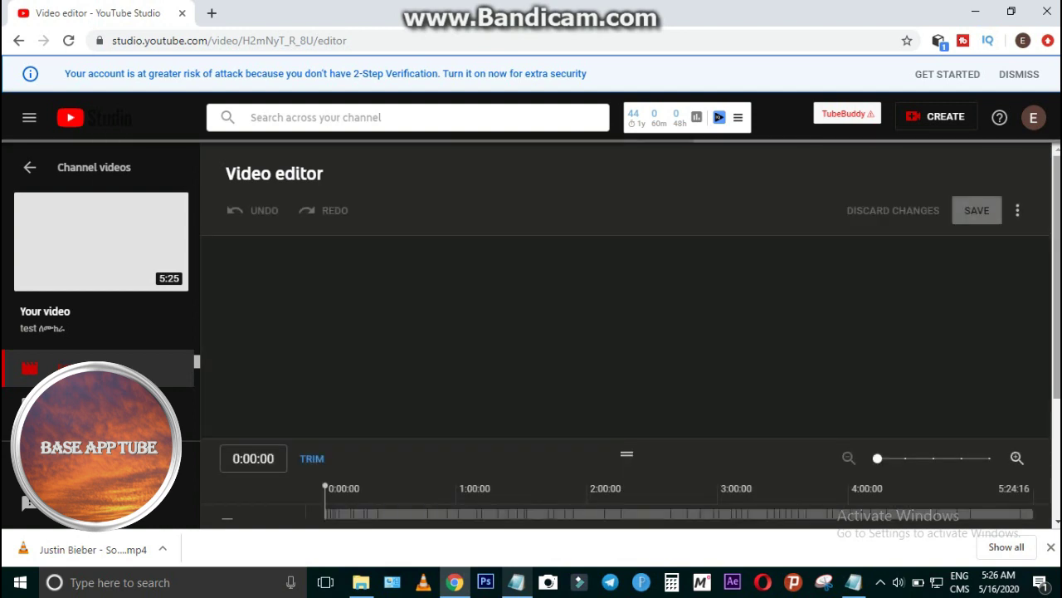
Set the editor's playhead to 1:28:00, the start of the claimed song segment
{"action": "scroll", "coordinate": [631, 332], "scroll_direction": "down", "scroll_amount": 1}
{"action": "scroll", "coordinate": [631, 332], "scroll_direction": "down", "scroll_amount": 1}
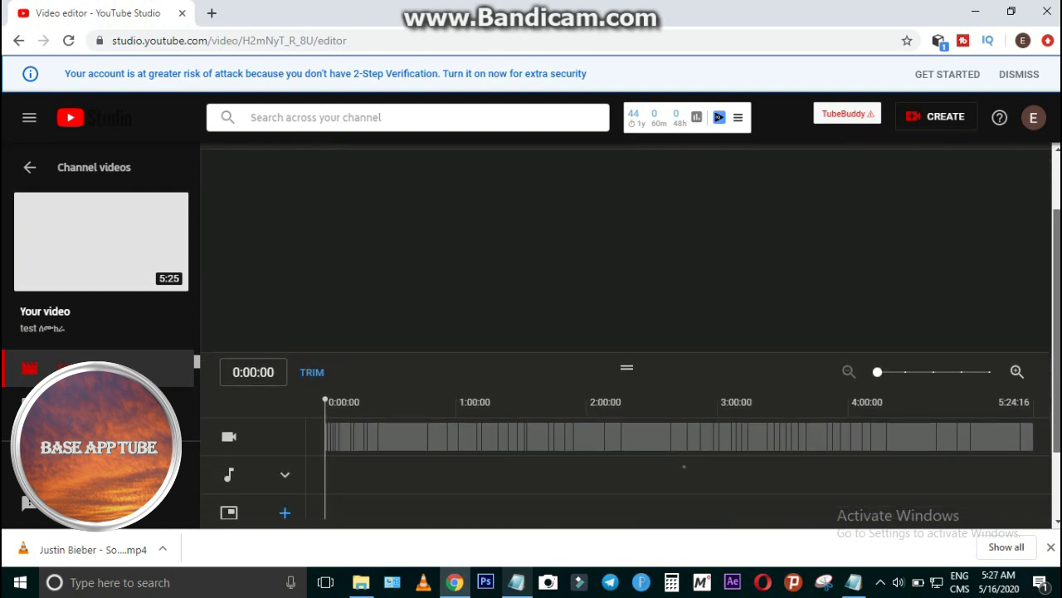
{"action": "scroll", "coordinate": [631, 332], "scroll_direction": "down", "scroll_amount": 1}
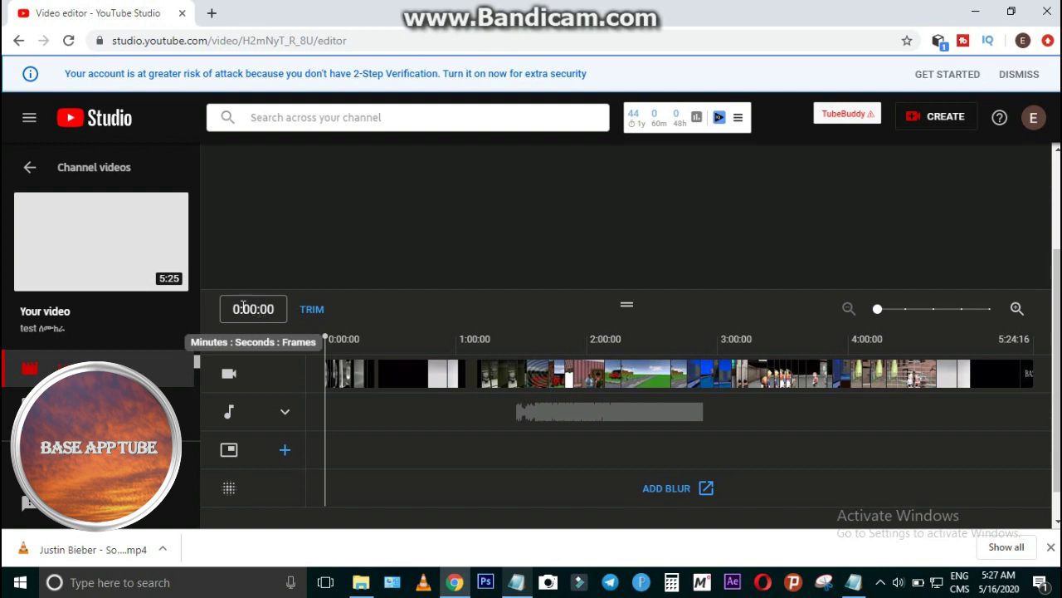
{"action": "left_click", "coordinate": [236, 308]}
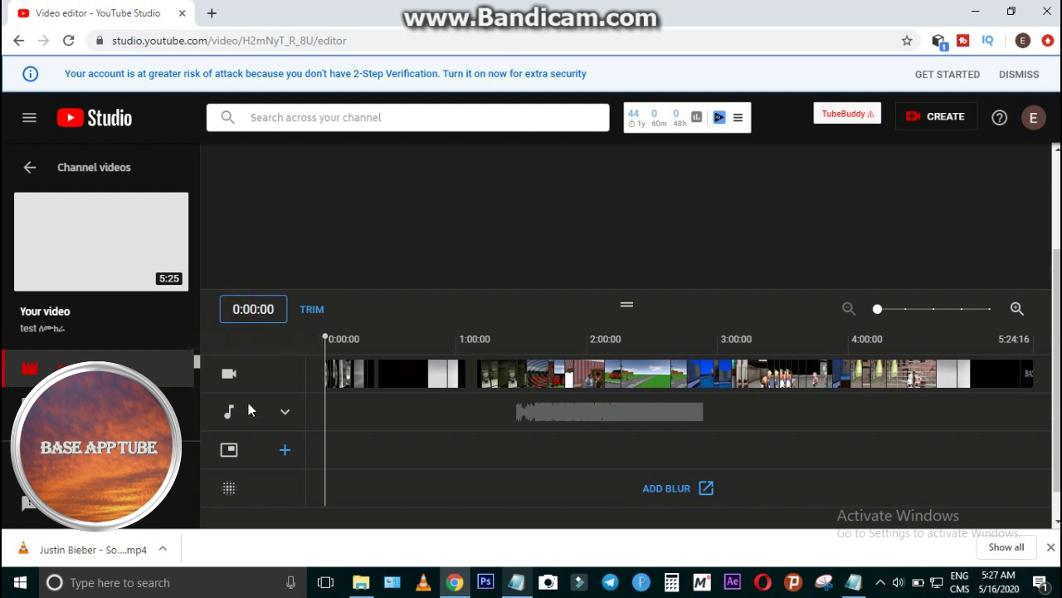
{"action": "type", "text": "10"}
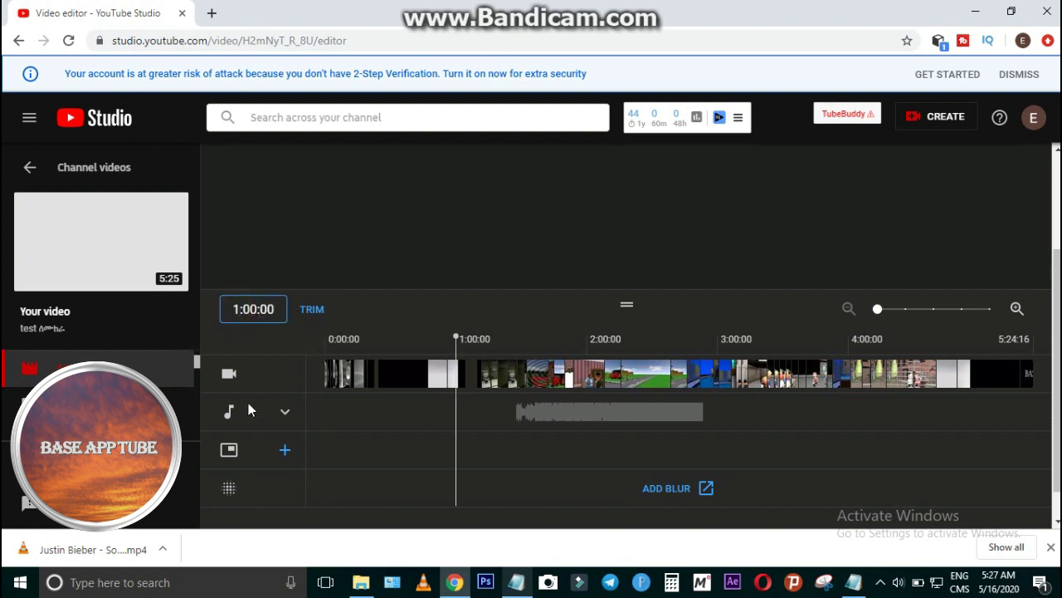
{"action": "type", "text": "0"}
{"action": "type", "text": "28"}
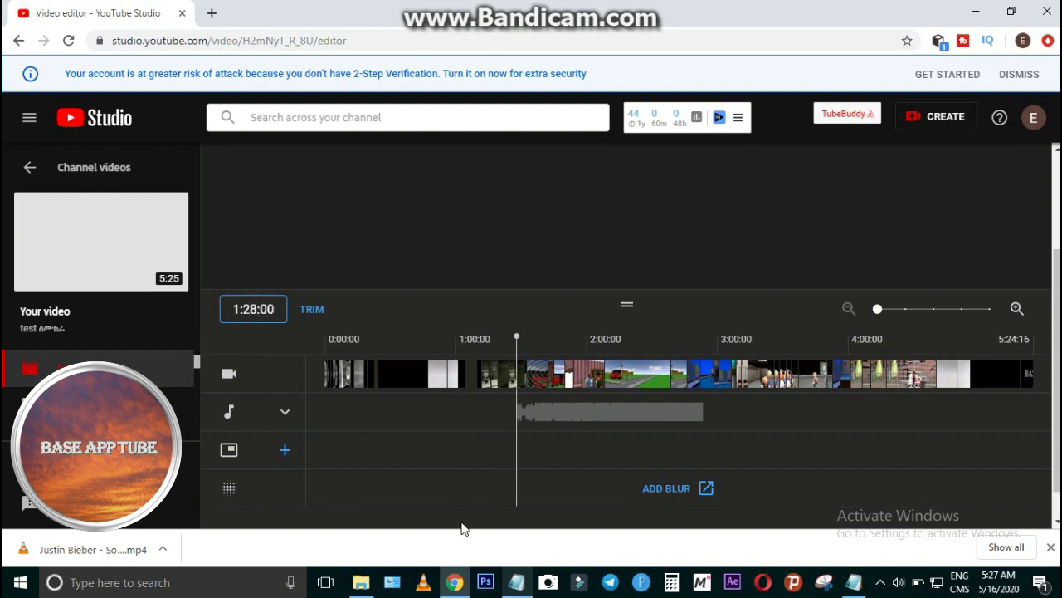
Check the noted claim range, then split the video at 1:28:00 and trim out the claimed segment up to about 2:53
{"action": "left_click", "coordinate": [515, 582]}
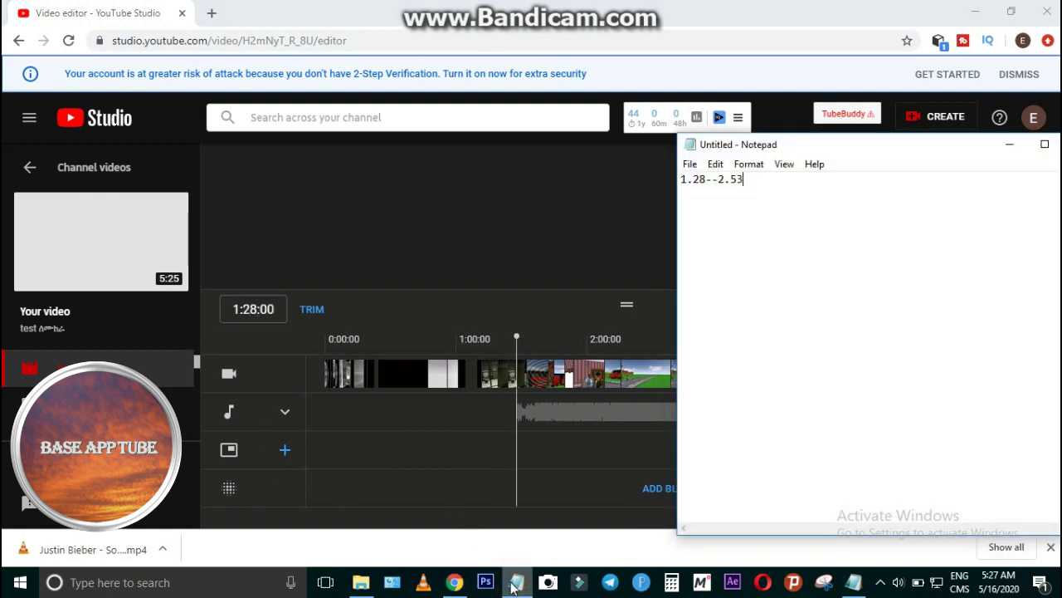
{"action": "left_click", "coordinate": [515, 583]}
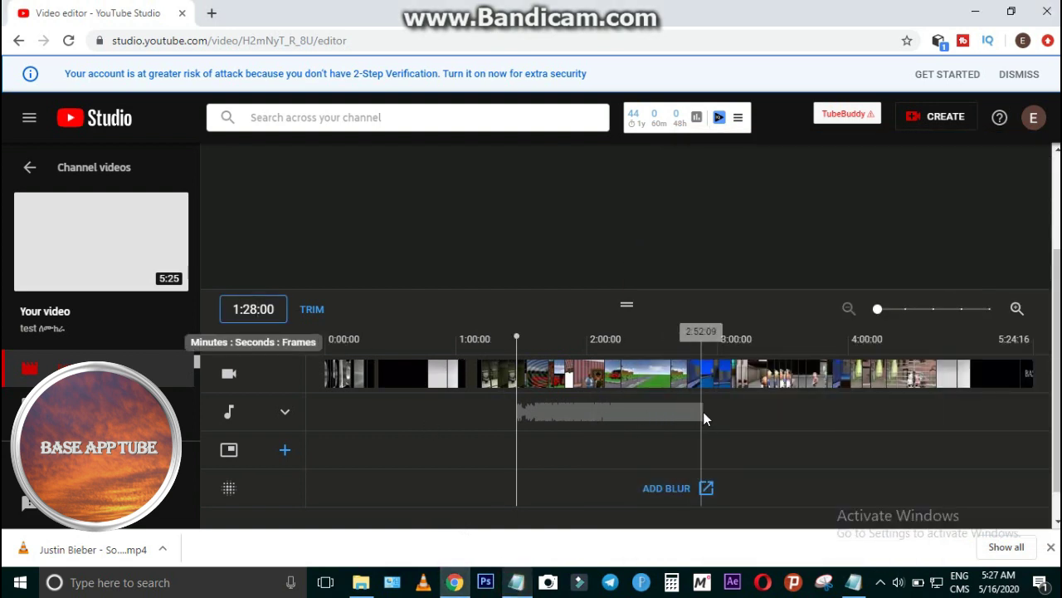
{"action": "left_click", "coordinate": [311, 310]}
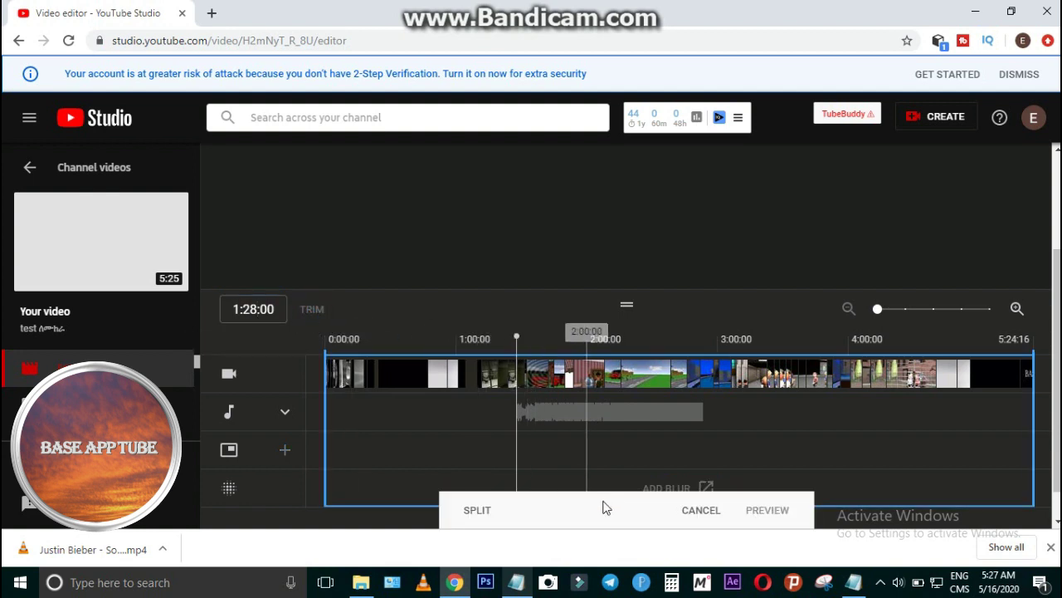
{"action": "left_click", "coordinate": [469, 511]}
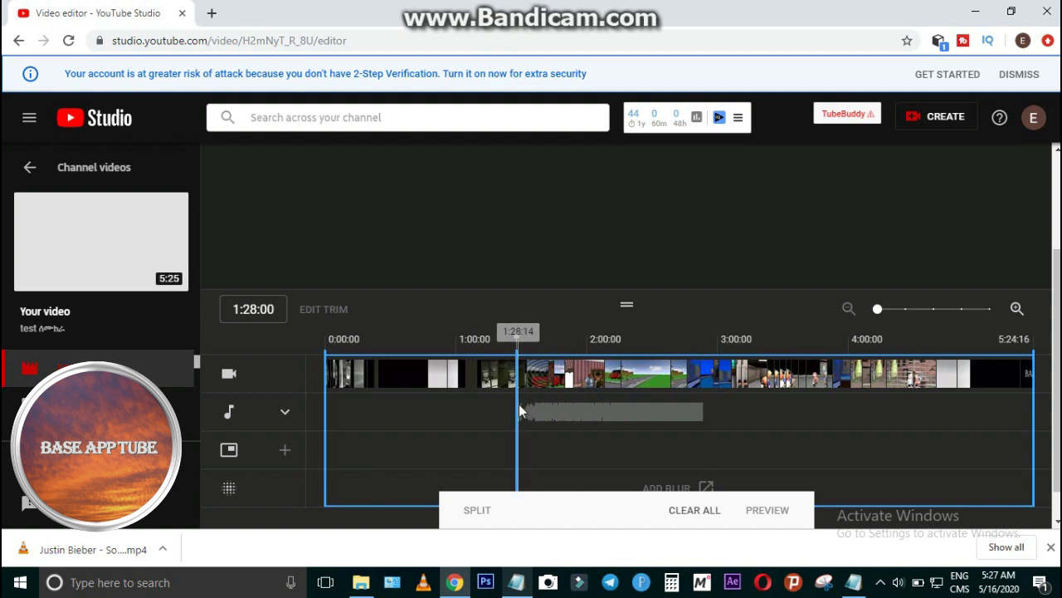
{"action": "mouse_move", "coordinate": [516, 402]}
{"action": "left_mouse_down"}
{"action": "mouse_move", "coordinate": [658, 393]}
{"action": "mouse_move", "coordinate": [705, 395]}
{"action": "mouse_move", "coordinate": [705, 409]}
{"action": "left_mouse_up"}
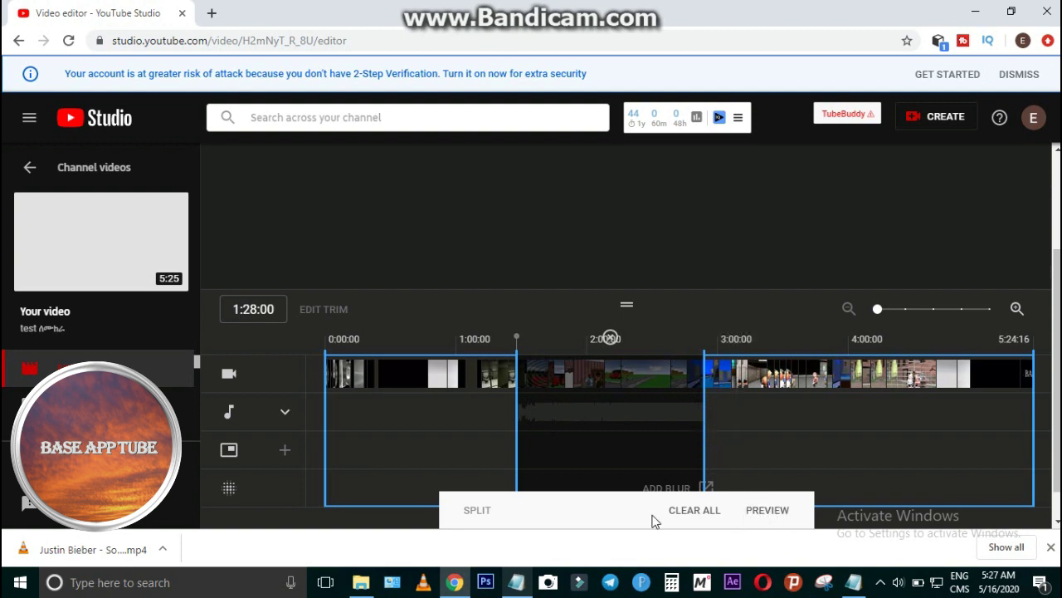
{"action": "left_click", "coordinate": [768, 510]}
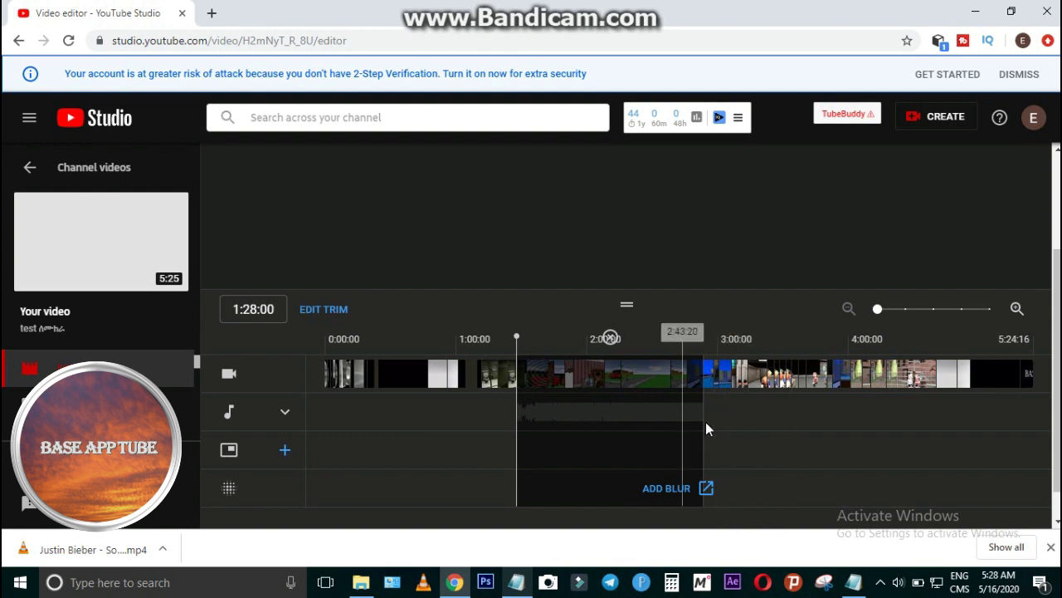
Save the trim to the existing video and confirm the changes
{"action": "scroll", "coordinate": [953, 224], "scroll_direction": "up", "scroll_amount": 2}
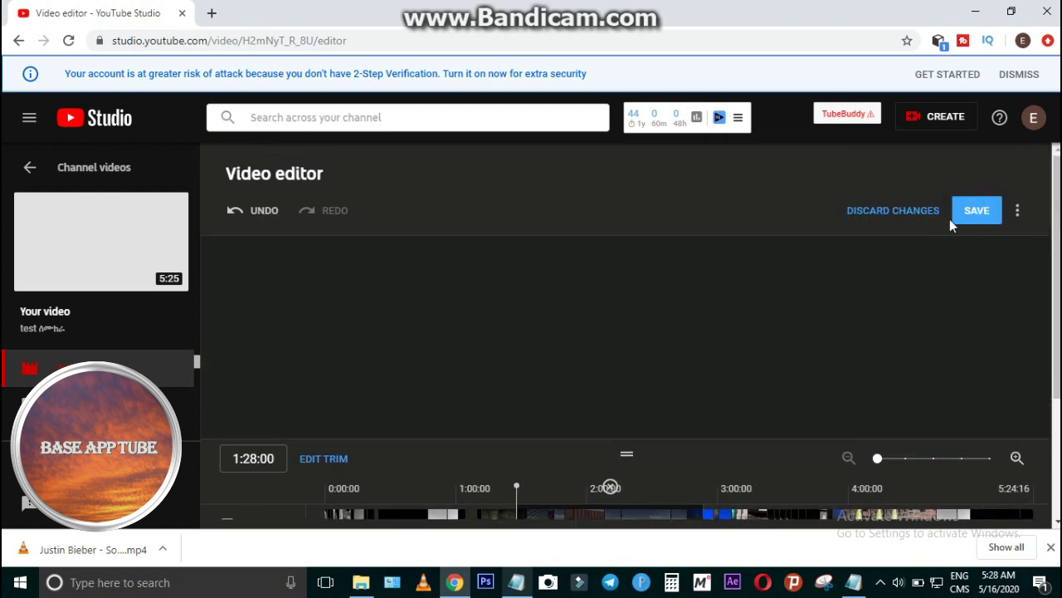
{"action": "scroll", "coordinate": [797, 409], "scroll_direction": "down", "scroll_amount": 2}
{"action": "scroll", "coordinate": [1006, 285], "scroll_direction": "down", "scroll_amount": 1}
{"action": "scroll", "coordinate": [618, 505], "scroll_direction": "down", "scroll_amount": 2}
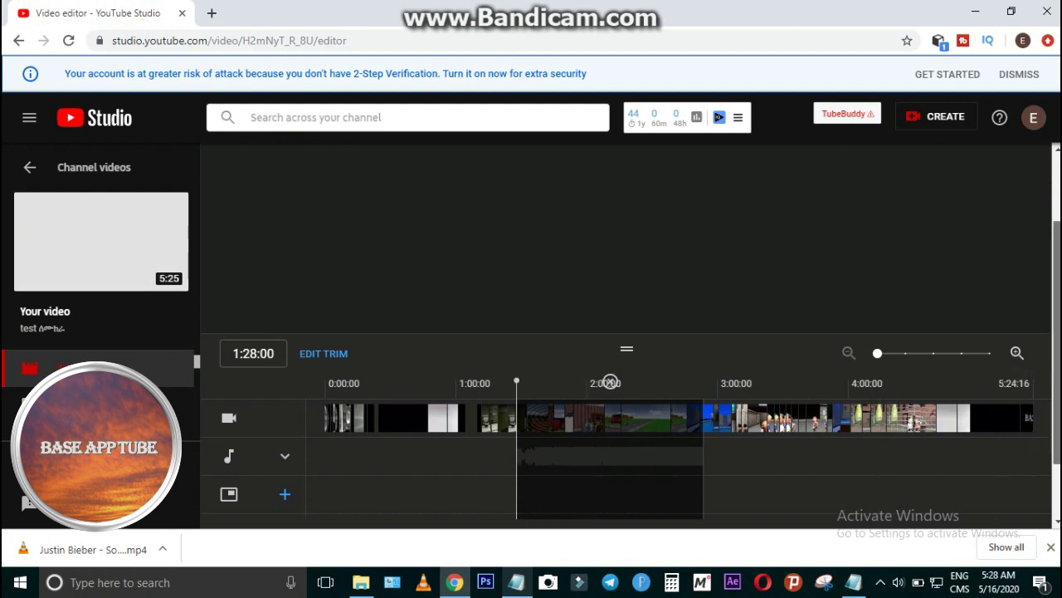
{"action": "scroll", "coordinate": [1035, 390], "scroll_direction": "up", "scroll_amount": 2}
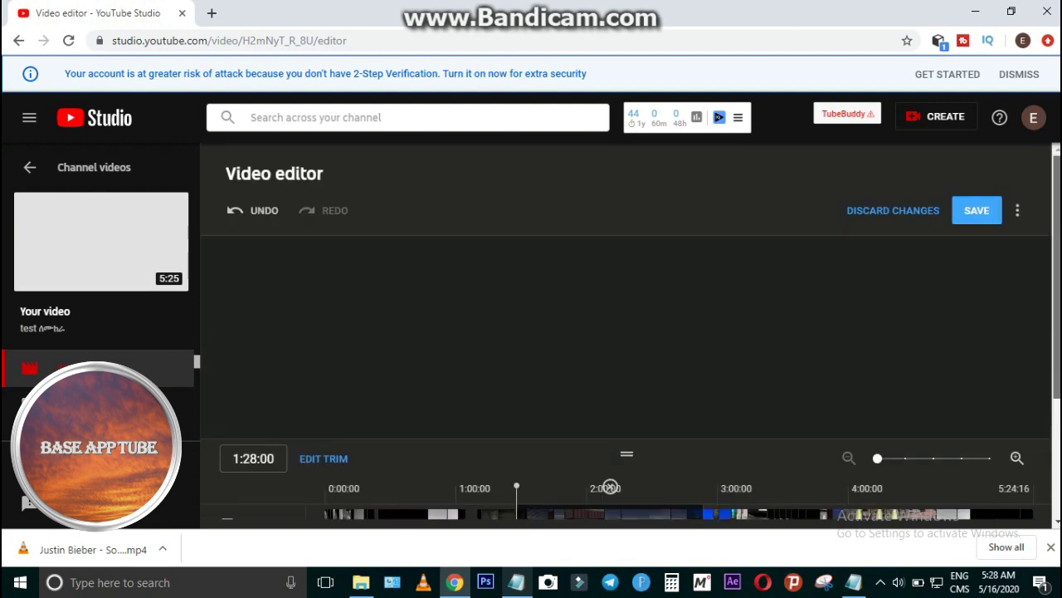
{"action": "left_click", "coordinate": [976, 210]}
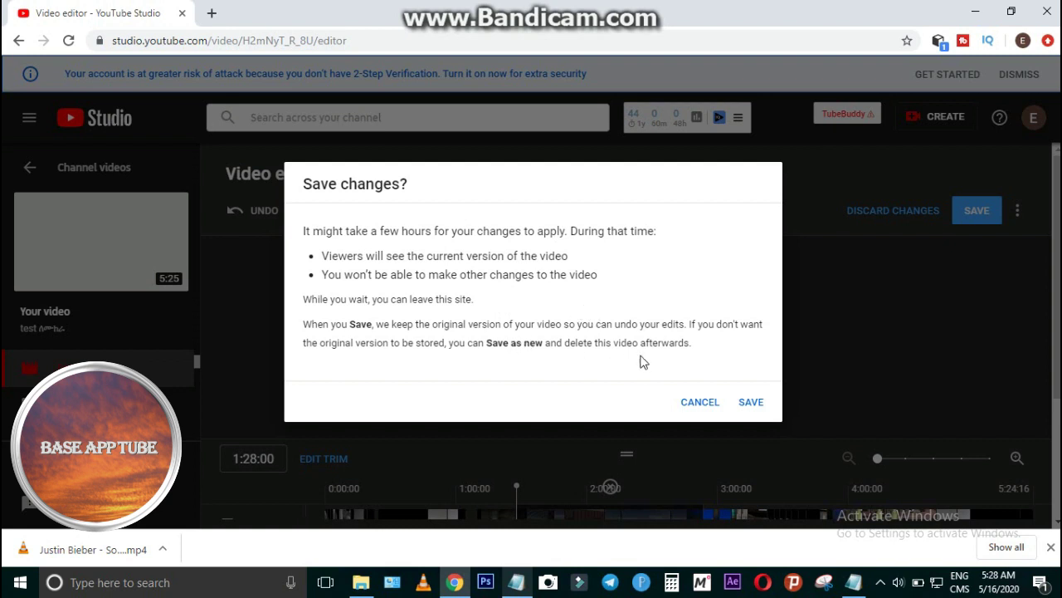
{"action": "left_click", "coordinate": [751, 403]}
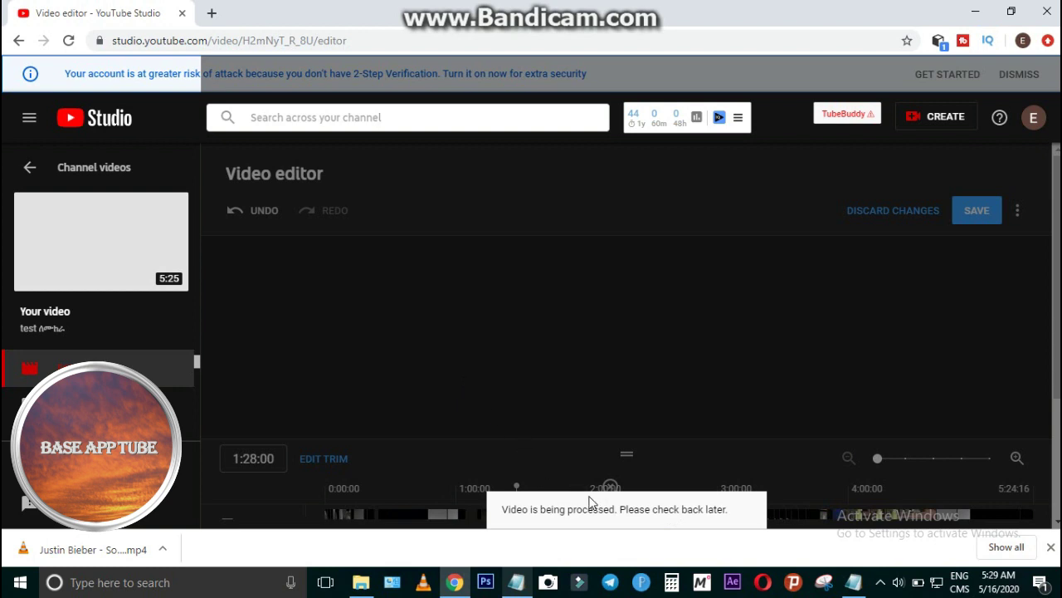
Open a new browser tab and switch back to the video editor tab
{"action": "left_click", "coordinate": [210, 14]}
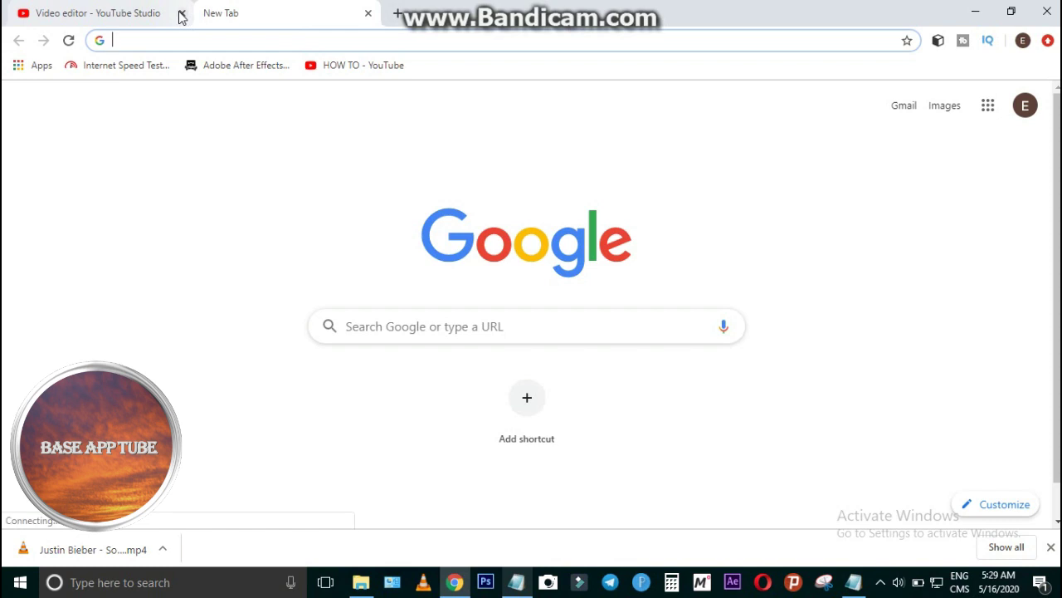
{"action": "left_click", "coordinate": [93, 6]}
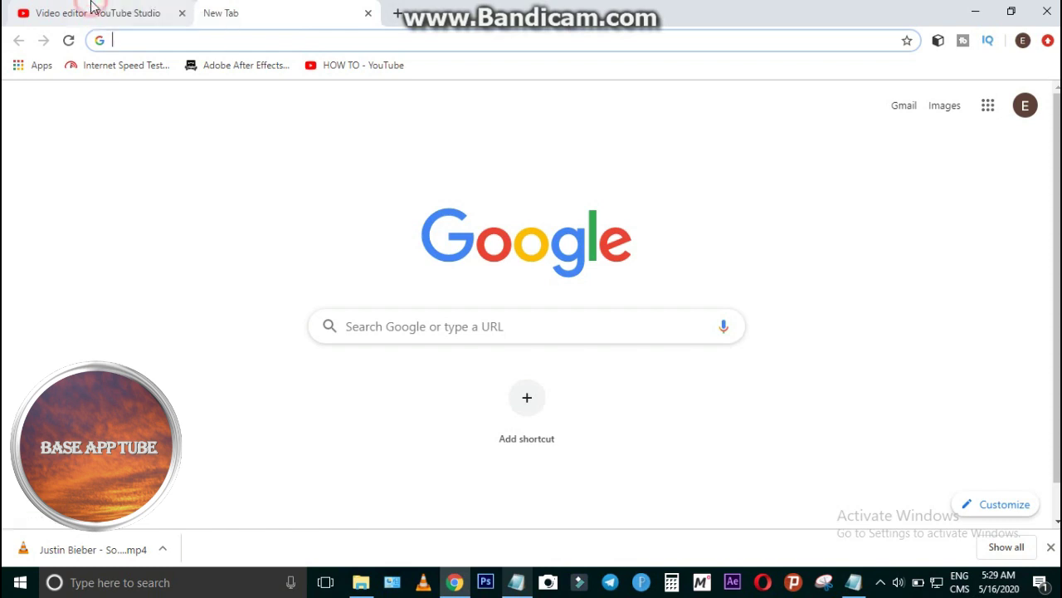